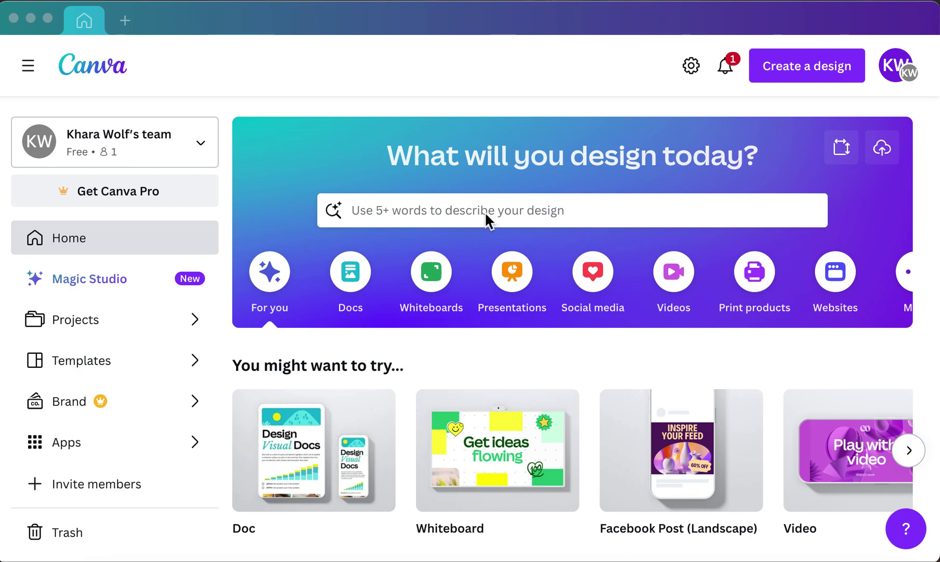
# Search Canva's templates for 'podcast cover' to list the Podcast Cover templates.
pyautogui.click(459, 210)
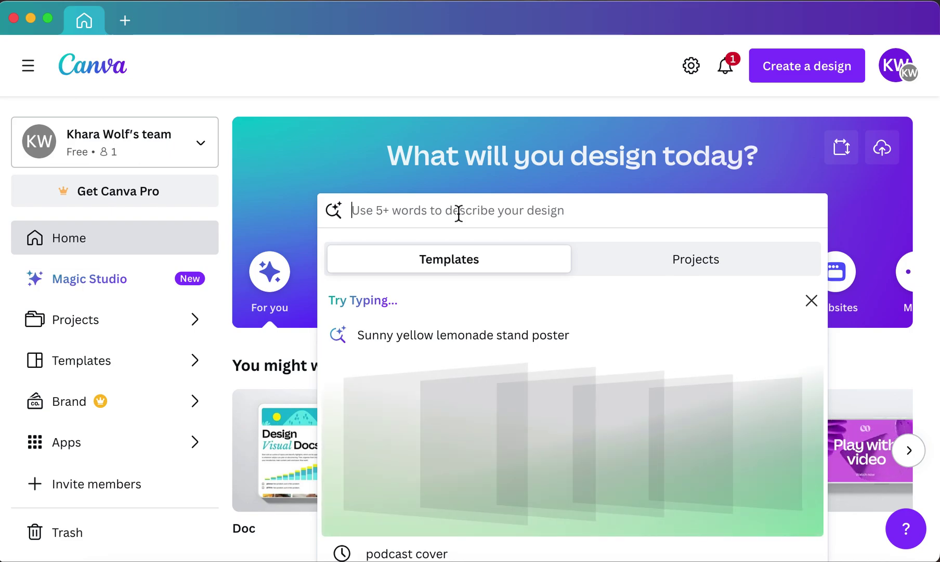
pyautogui.write('podcast ')
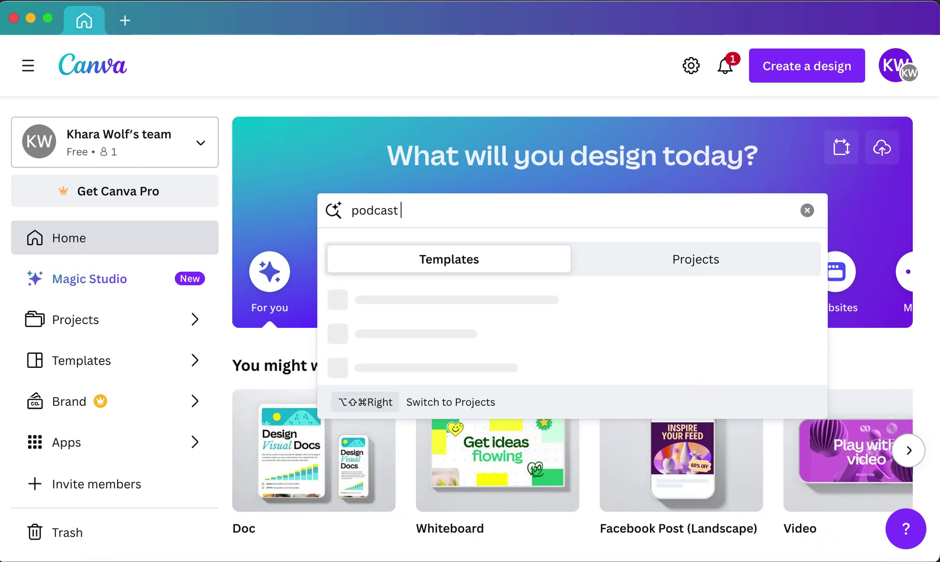
pyautogui.write('covers')
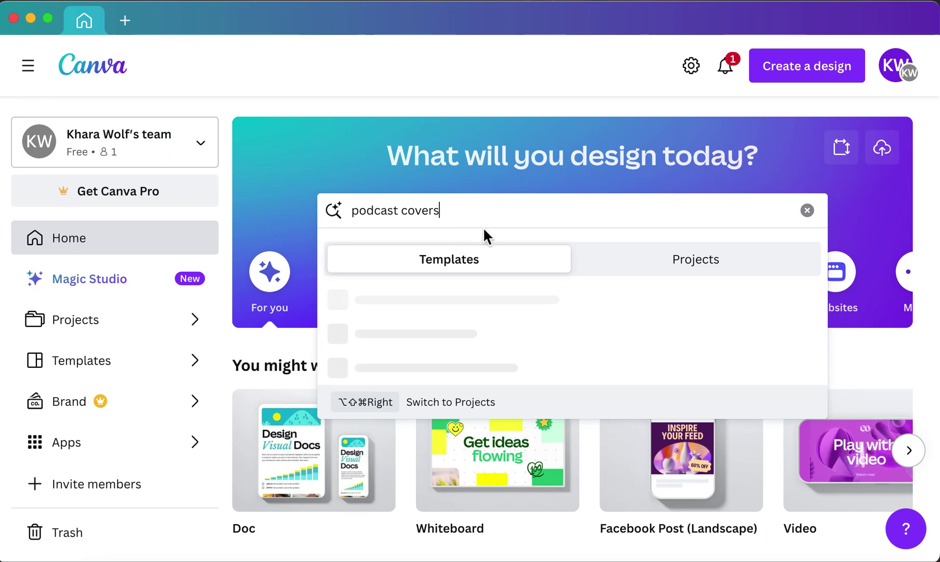
pyautogui.click(424, 335)
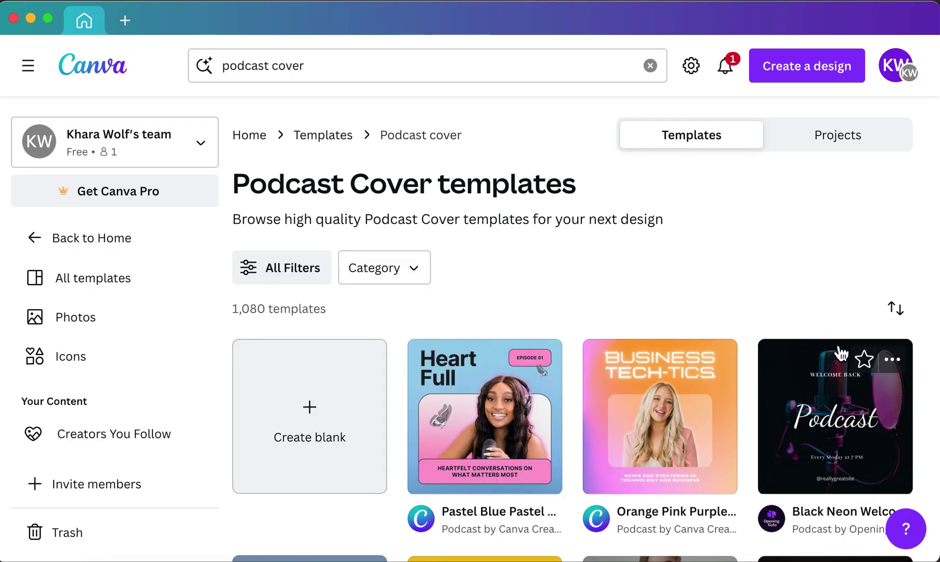
# Start a design from the Black Neon podcast cover template, then return to the Home tab.
pyautogui.click(840, 406)
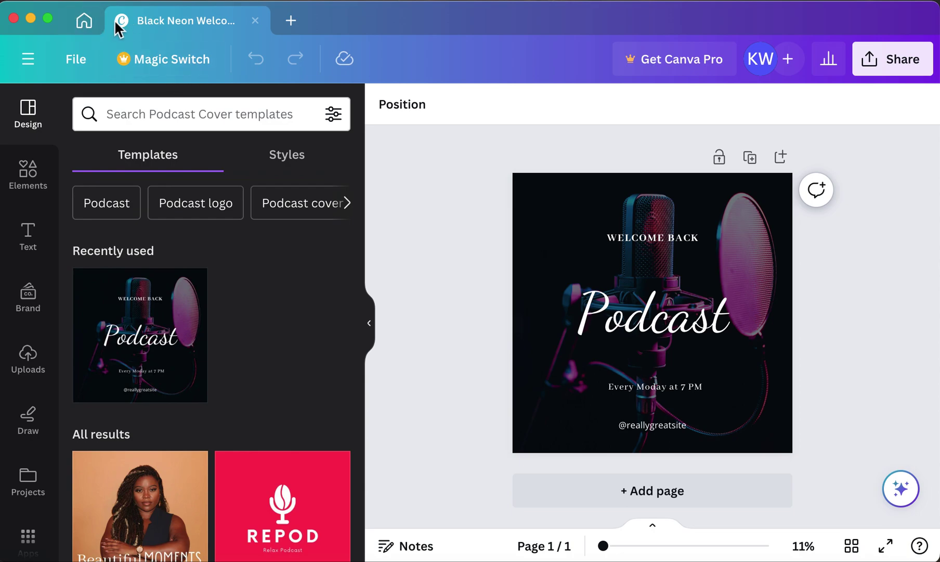
pyautogui.click(85, 21)
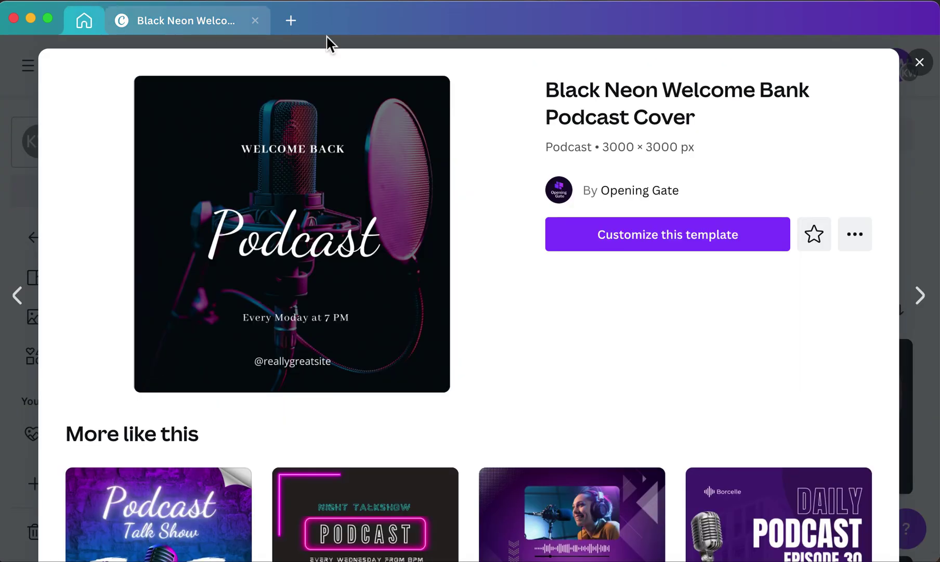
pyautogui.click(919, 63)
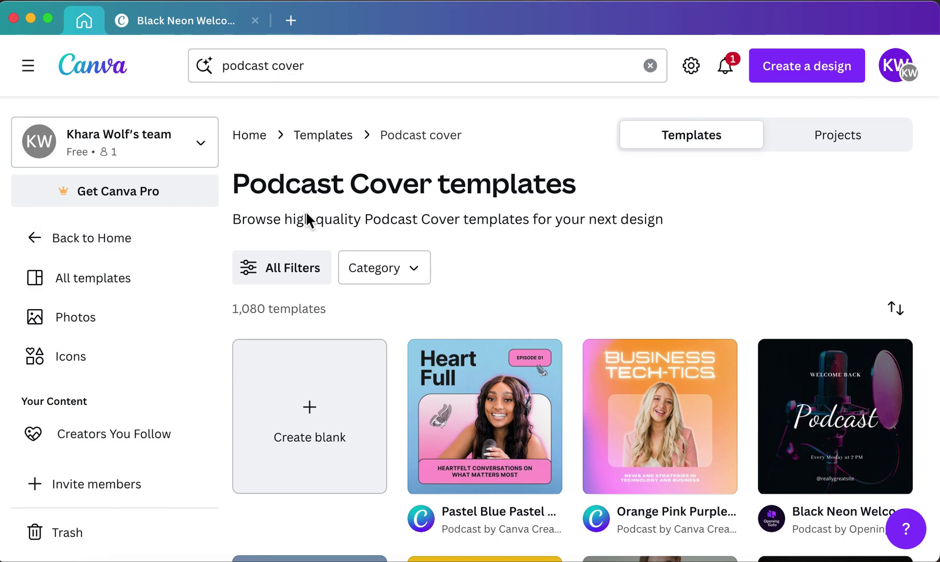
pyautogui.click(94, 240)
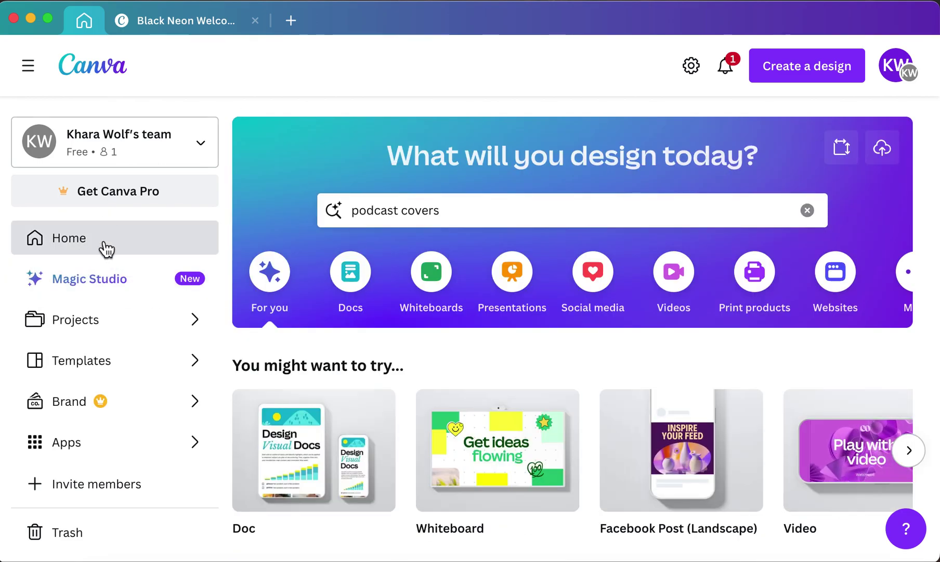
pyautogui.click(208, 20)
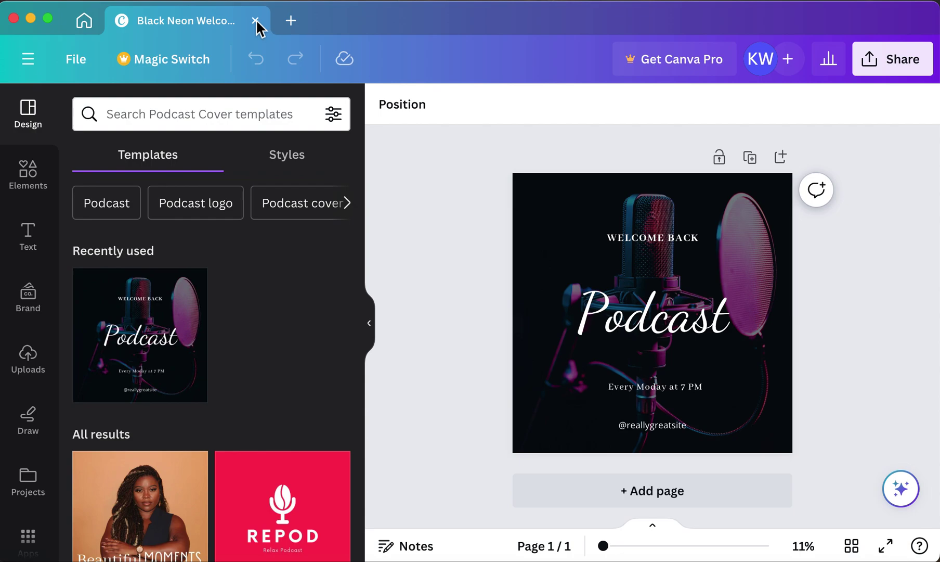
# Close the Black Neon design tab and find it in Home's Recent designs.
pyautogui.click(255, 20)
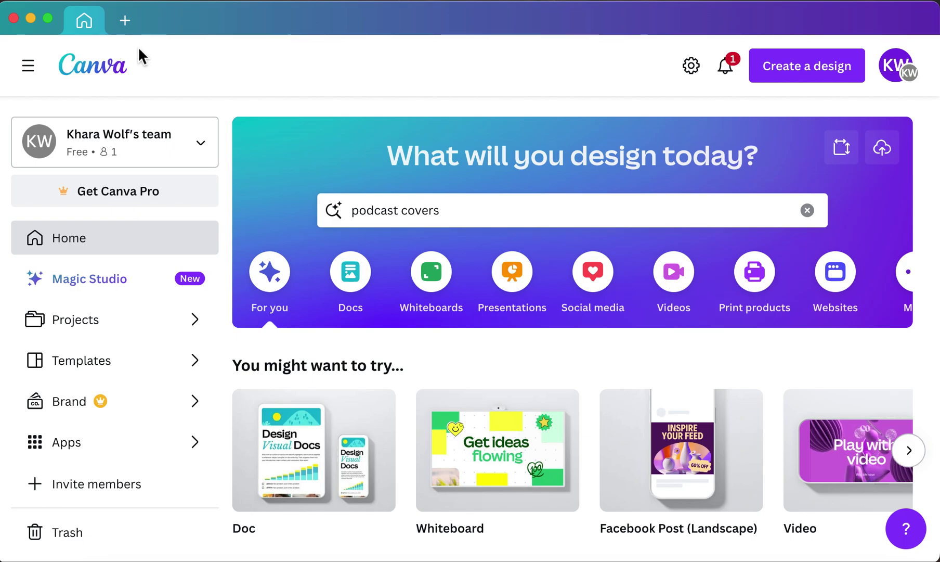
pyautogui.scroll(-5, 439, 419)
pyautogui.scroll(-3, 439, 413)
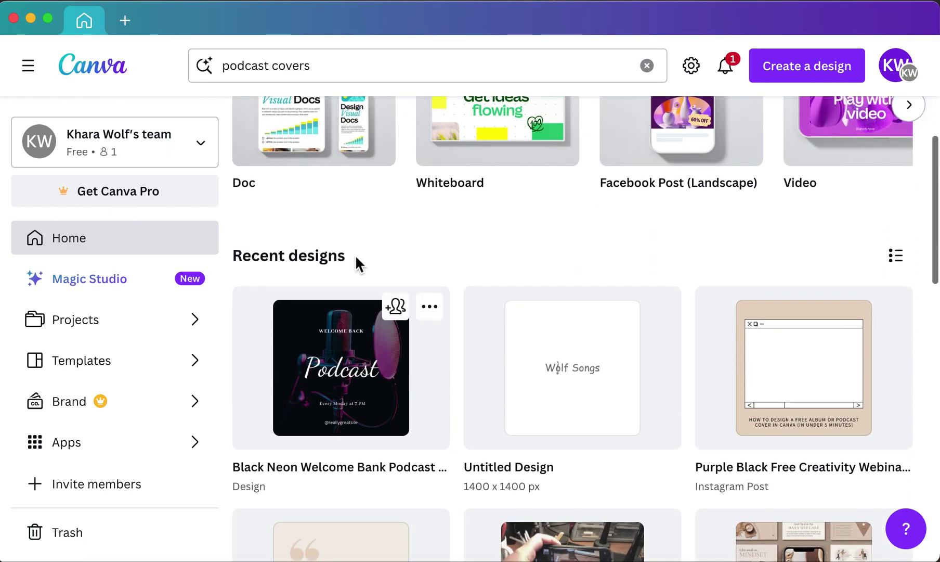
pyautogui.moveTo(403, 312)
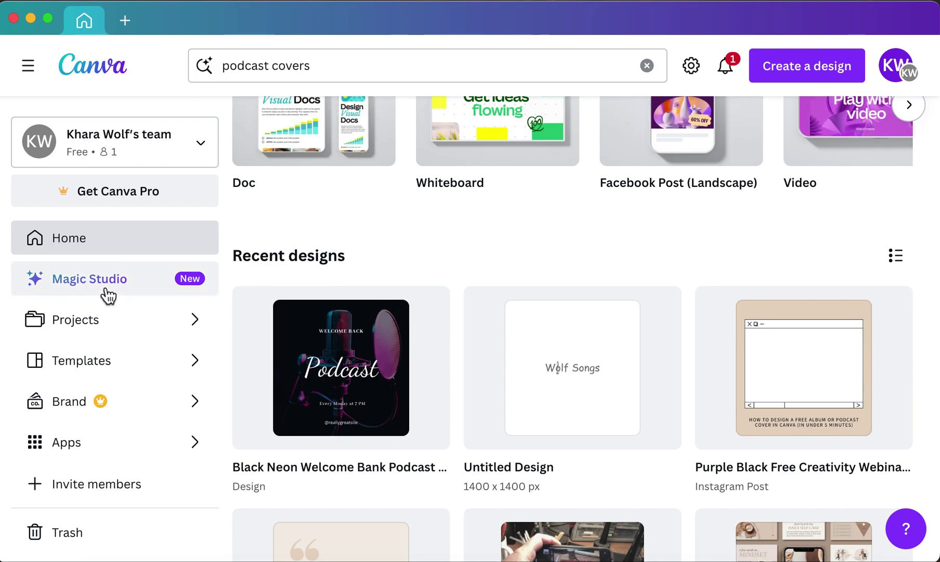
pyautogui.click(104, 322)
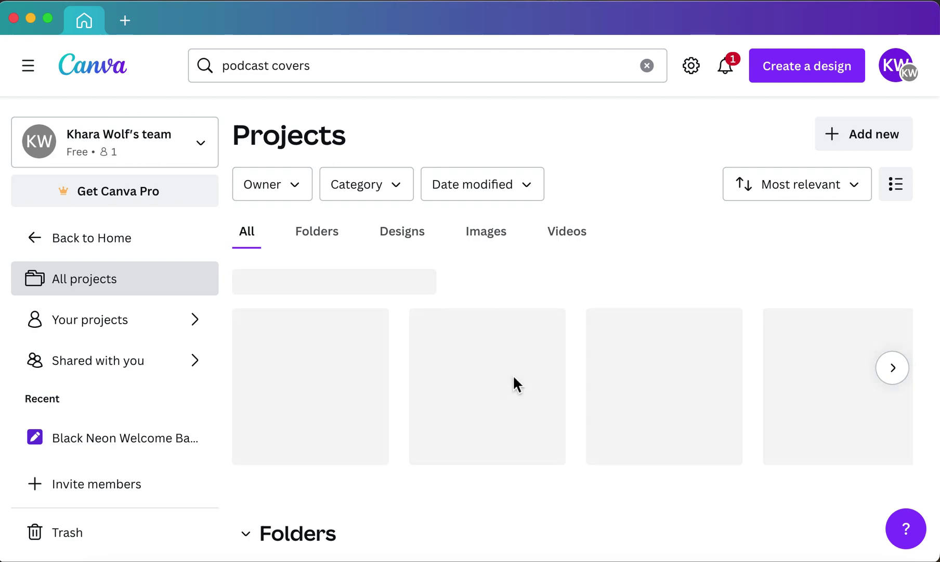
# Scroll through the Projects page's recent designs, folders and images, then back to the top.
pyautogui.scroll(-2, 513, 375)
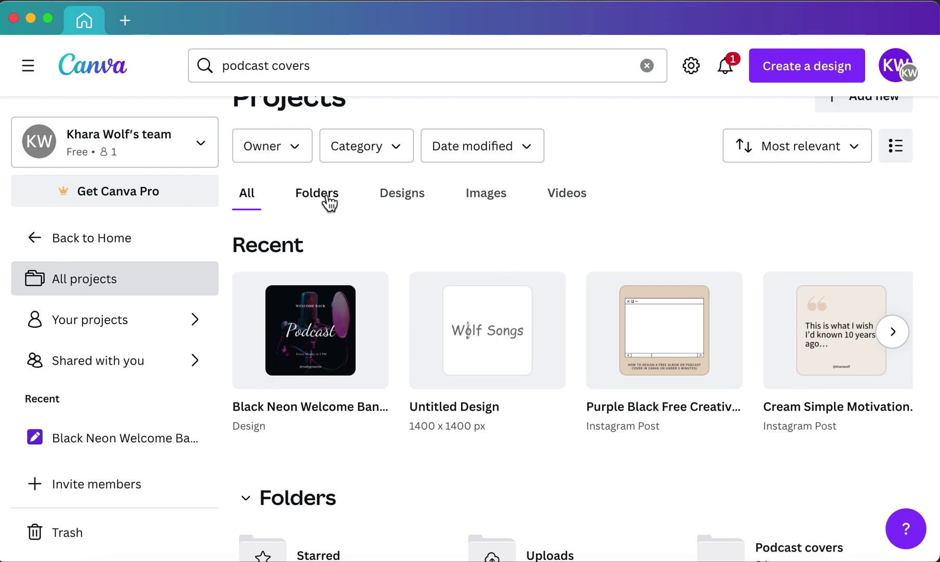
pyautogui.scroll(-3, 488, 315)
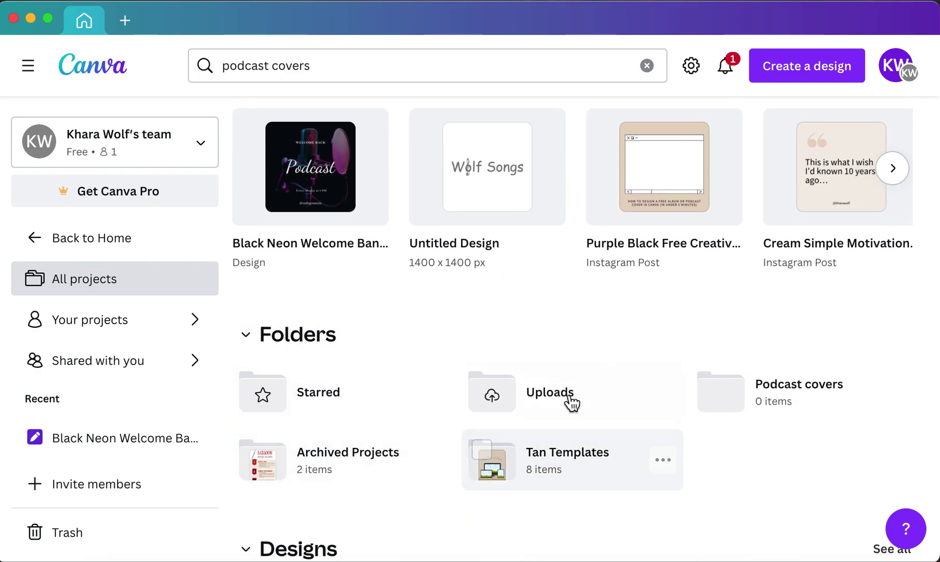
pyautogui.scroll(-9, 367, 356)
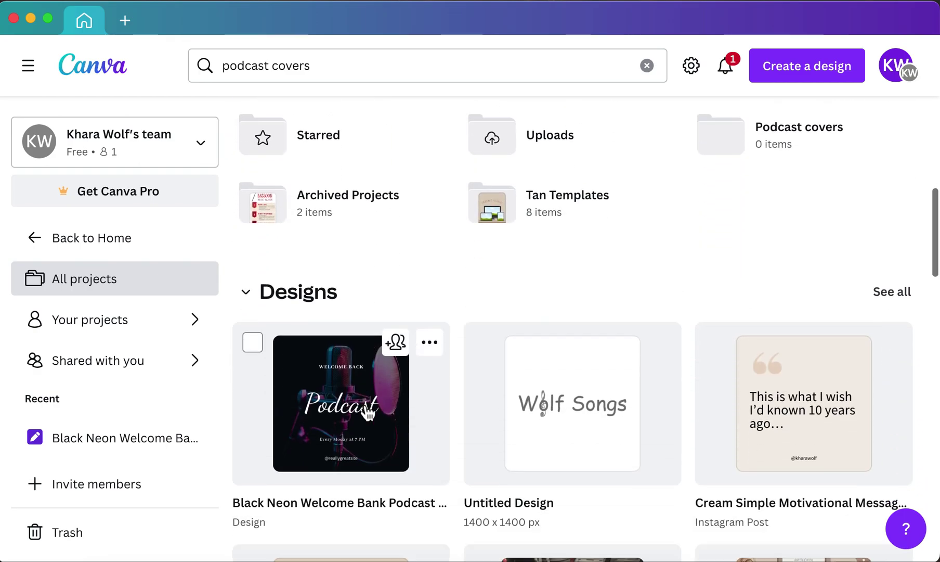
pyautogui.scroll(-7, 367, 414)
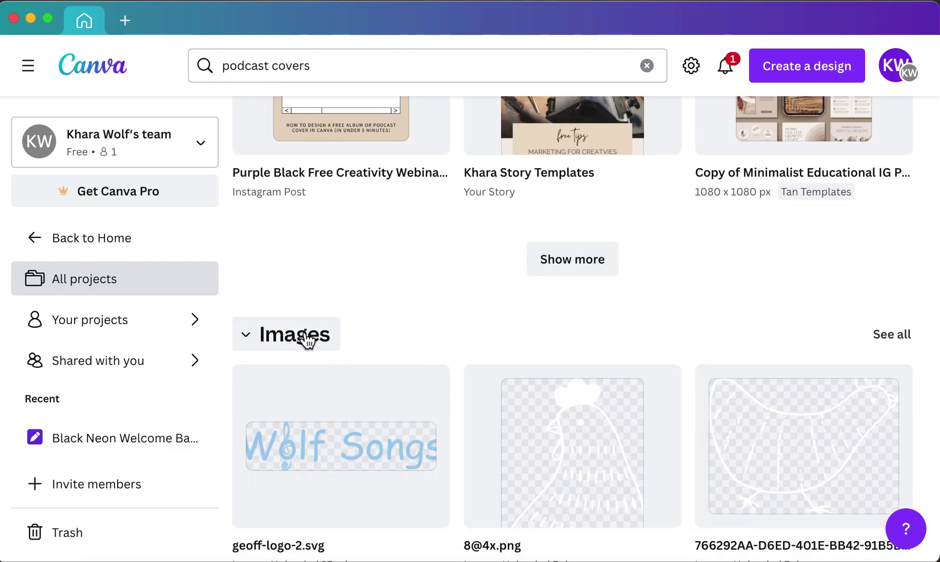
pyautogui.scroll(15, 499, 330)
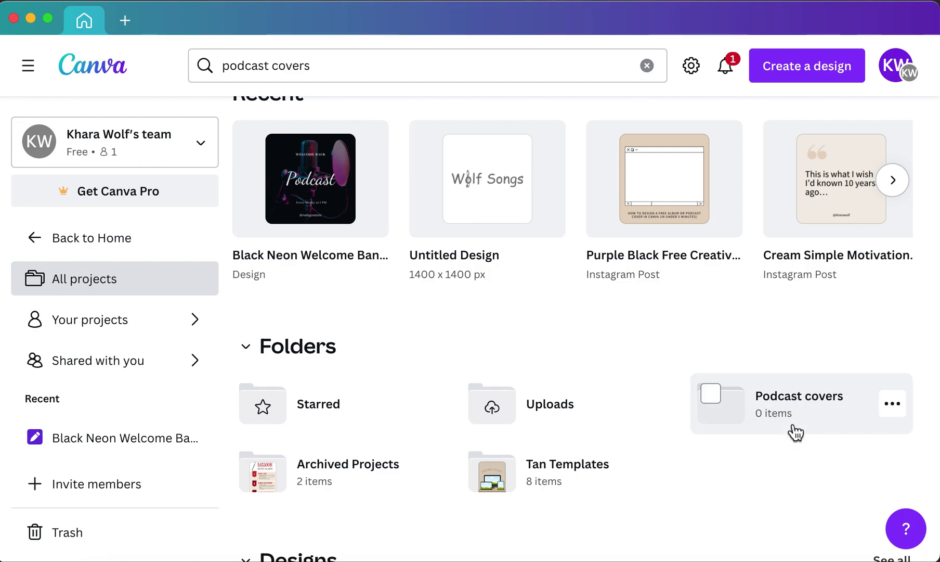
pyautogui.scroll(3, 796, 432)
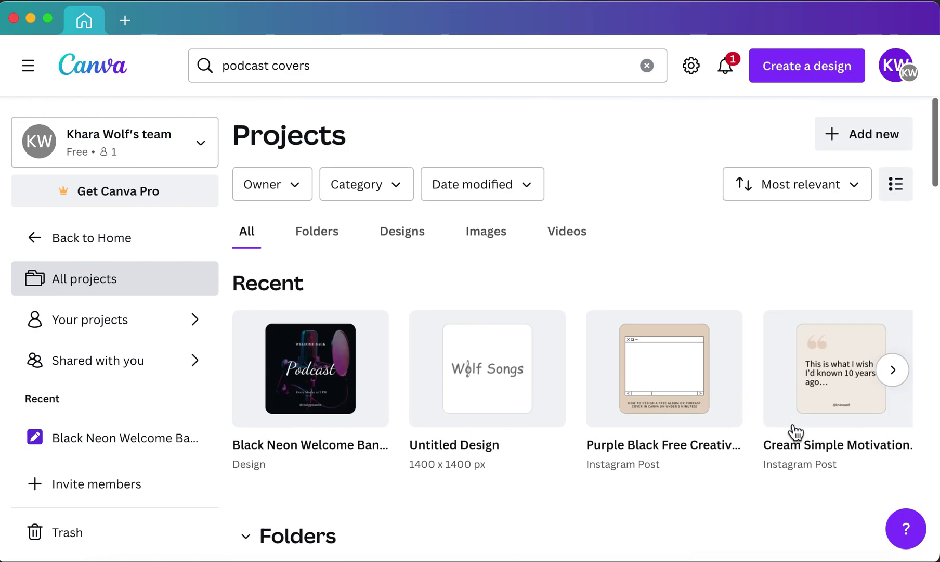
# Add a new folder named 'Podcast 2' in Projects.
pyautogui.click(863, 141)
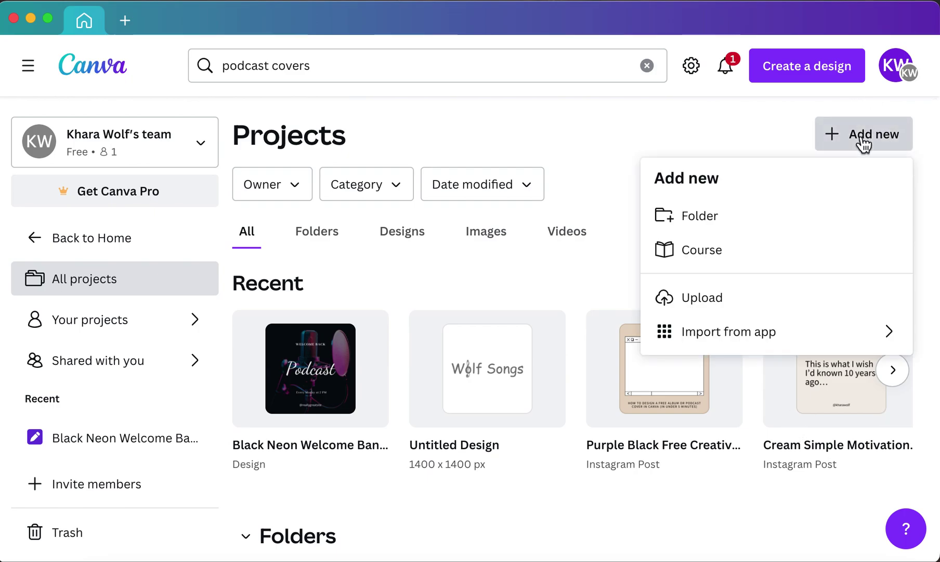
pyautogui.click(692, 219)
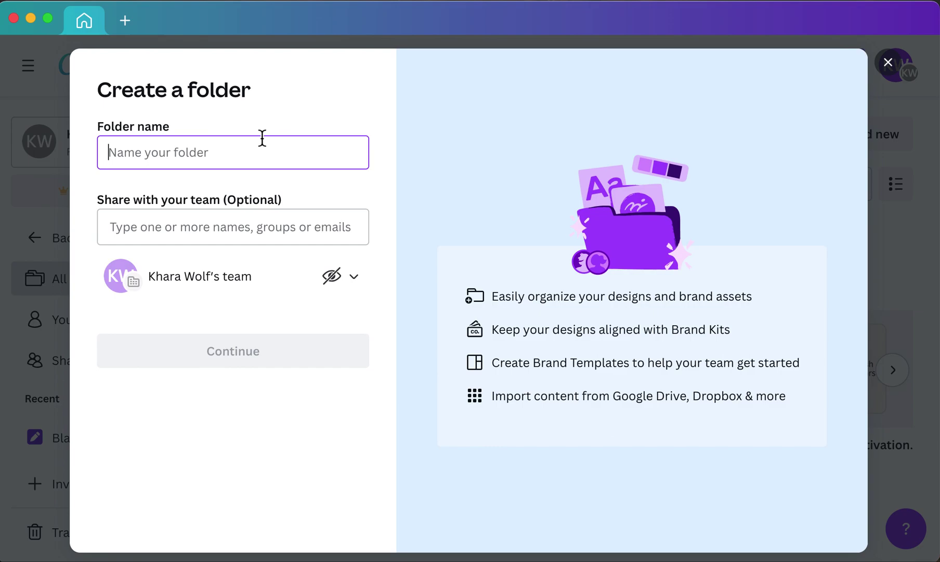
pyautogui.write('Podcast 2')
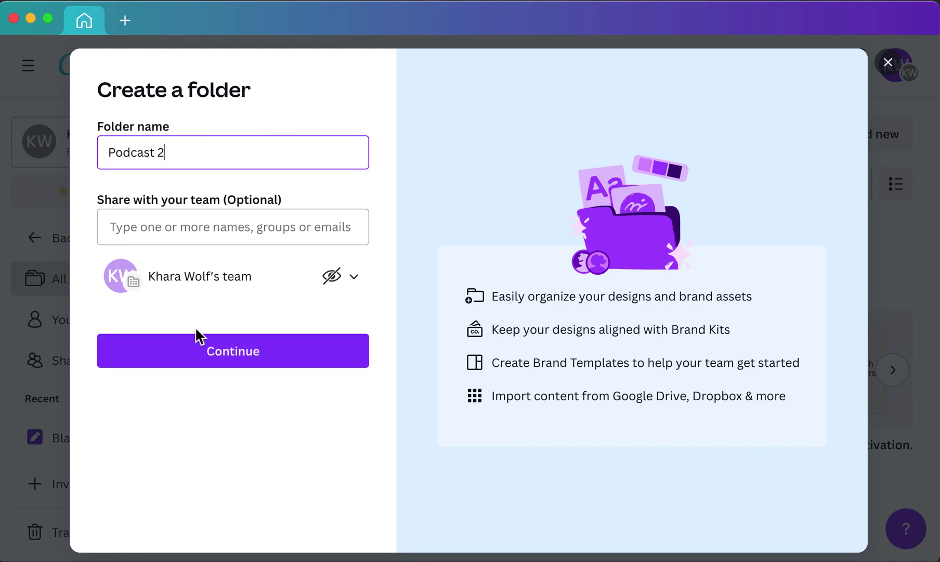
pyautogui.click(211, 358)
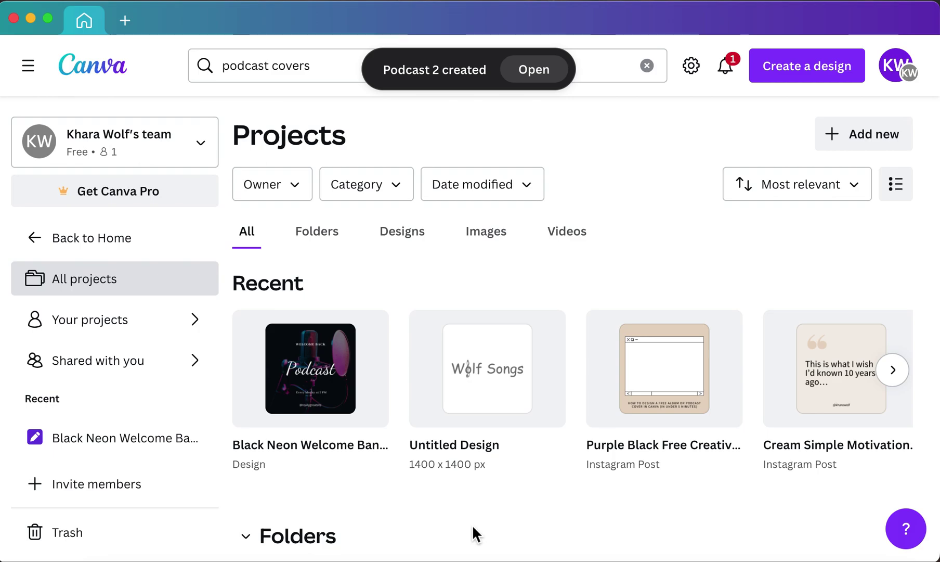
# Move the Black Neon podcast cover design into the Podcast 2 folder.
pyautogui.moveTo(344, 384)
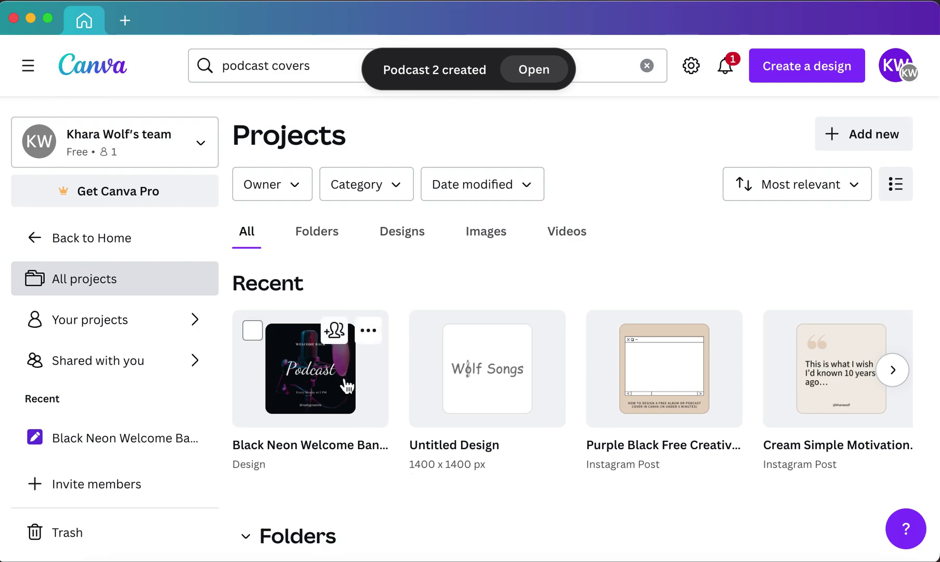
pyautogui.click(370, 335)
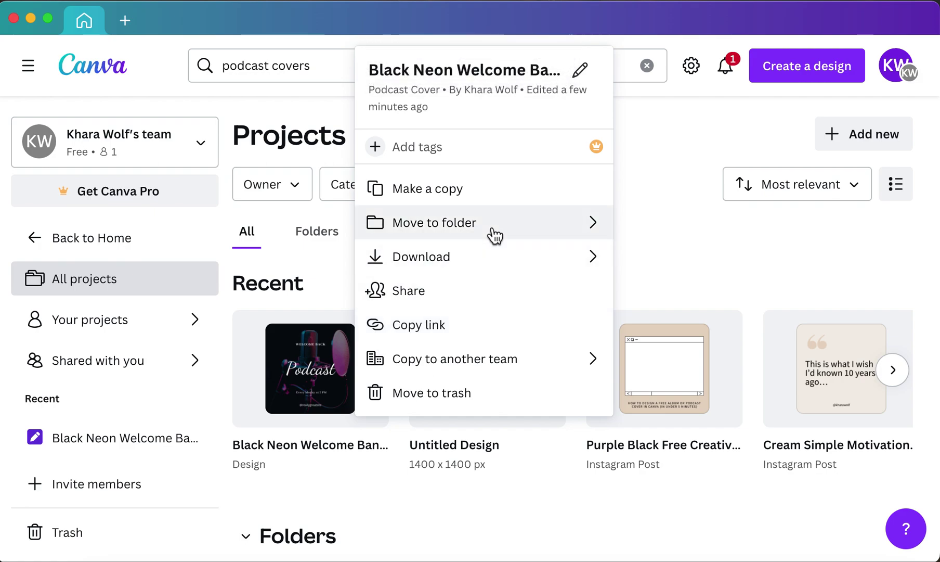
pyautogui.click(495, 233)
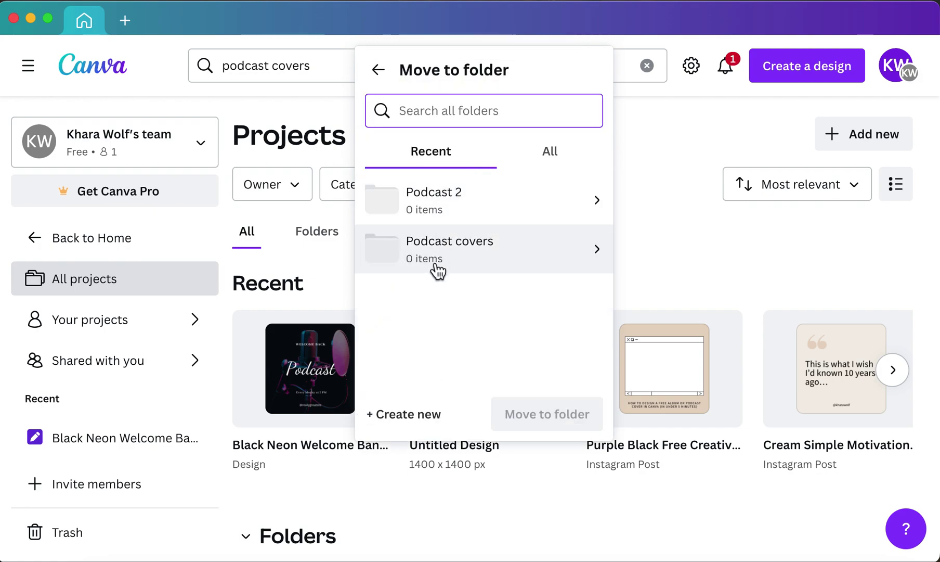
pyautogui.click(559, 156)
pyautogui.click(455, 159)
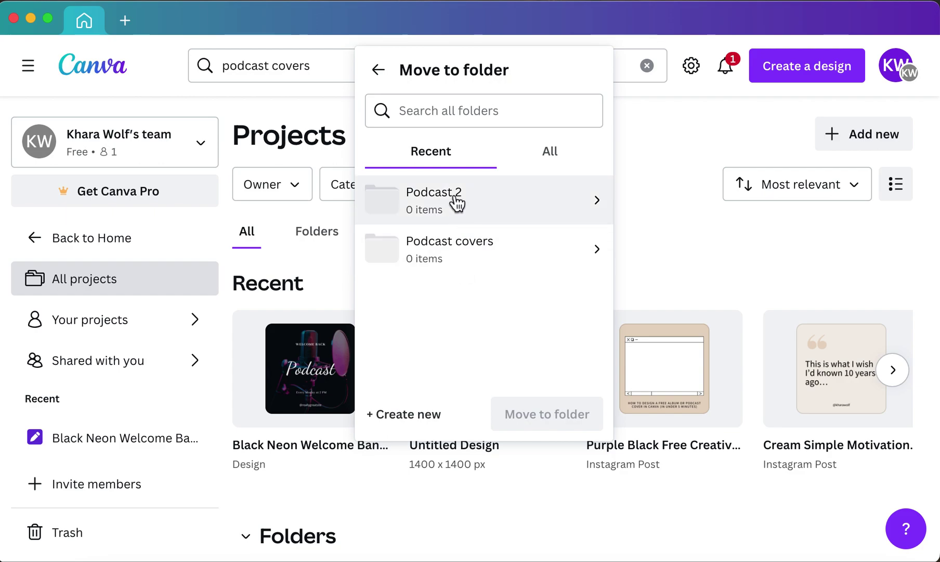
pyautogui.click(451, 200)
pyautogui.click(566, 383)
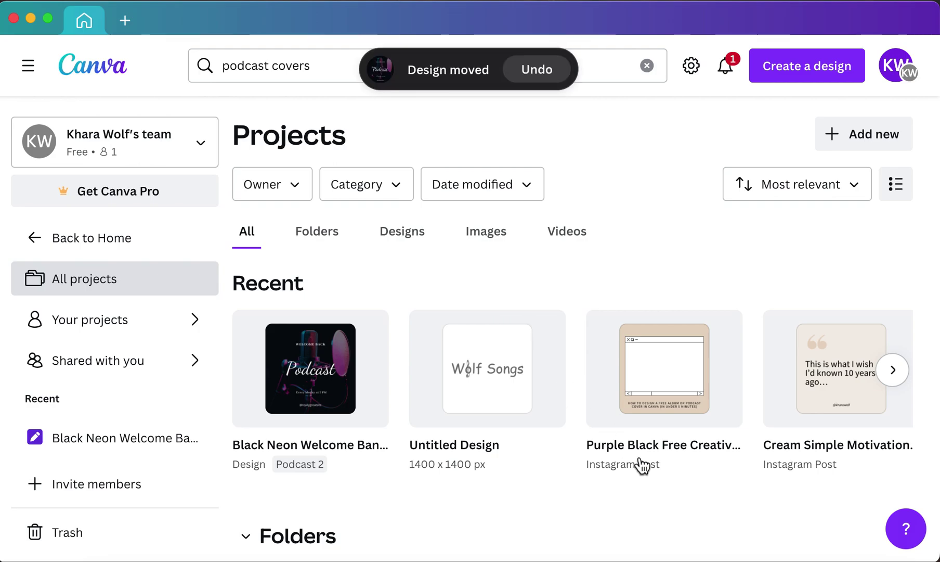
# Open the Podcast 2 folder to check the design, then return to Home.
pyautogui.scroll(-4, 643, 464)
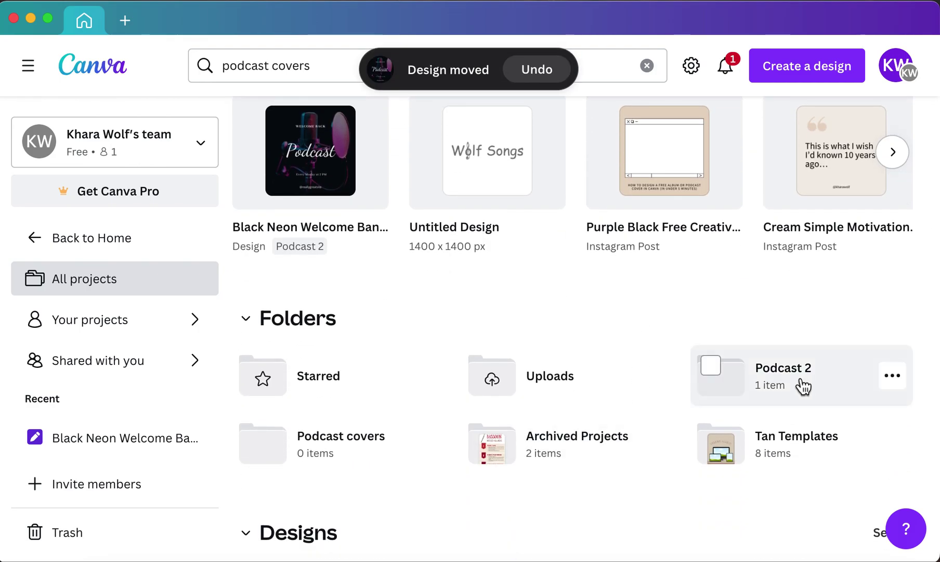
pyautogui.click(801, 387)
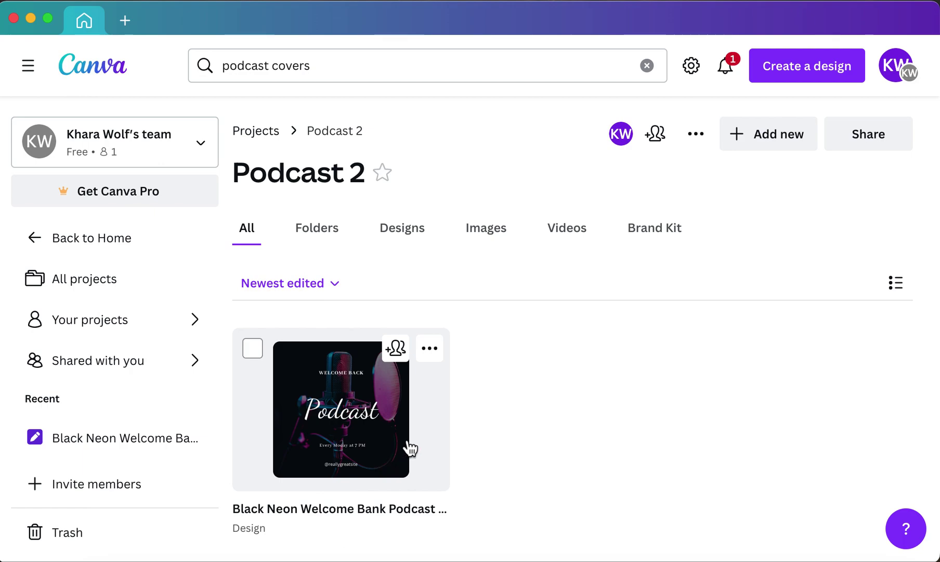
pyautogui.click(60, 245)
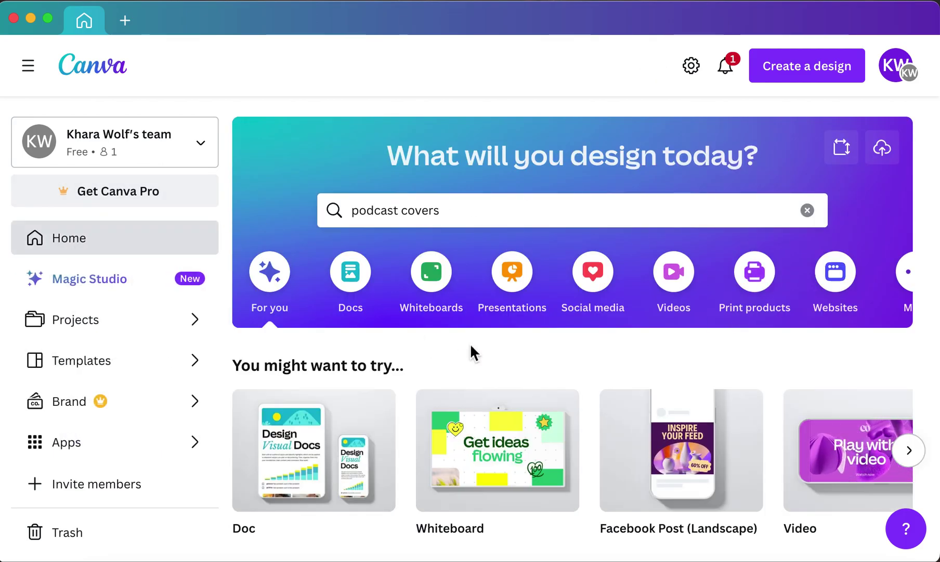
pyautogui.scroll(-5, 471, 347)
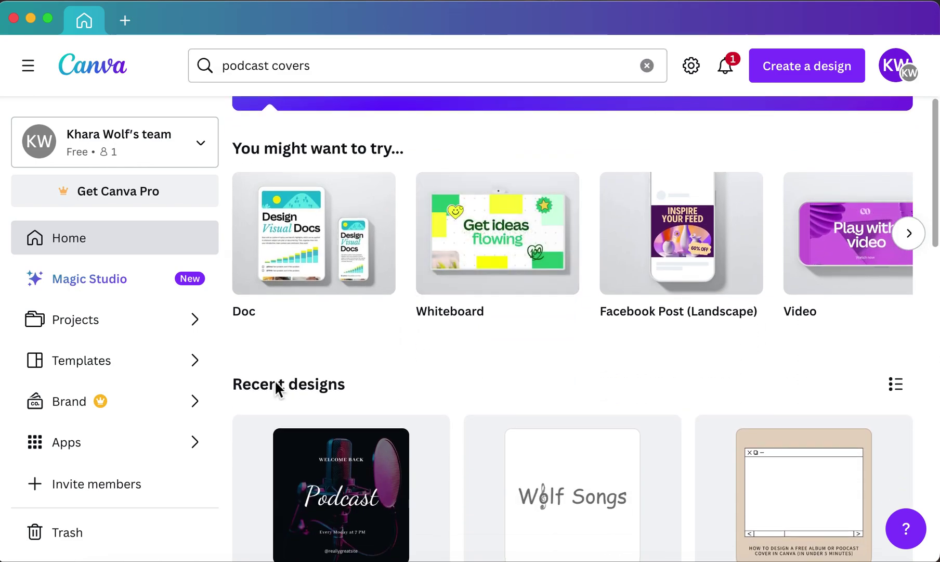
pyautogui.scroll(3, 429, 395)
pyautogui.scroll(2, 431, 398)
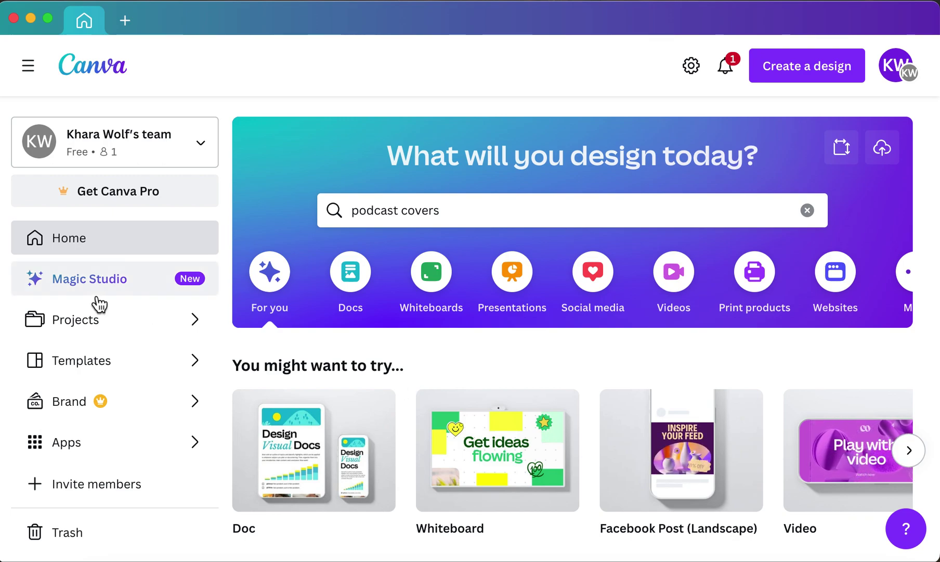
pyautogui.click(130, 329)
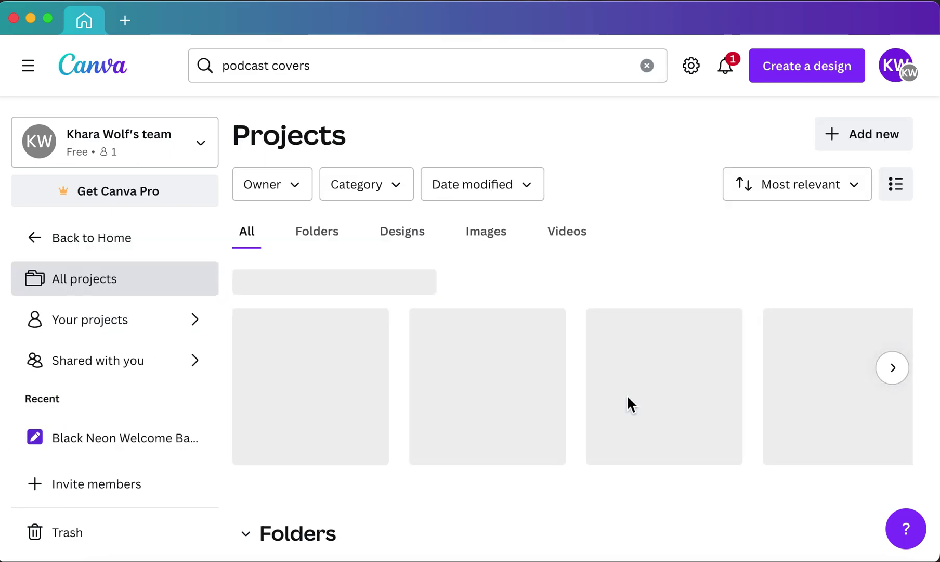
pyautogui.scroll(-5, 628, 396)
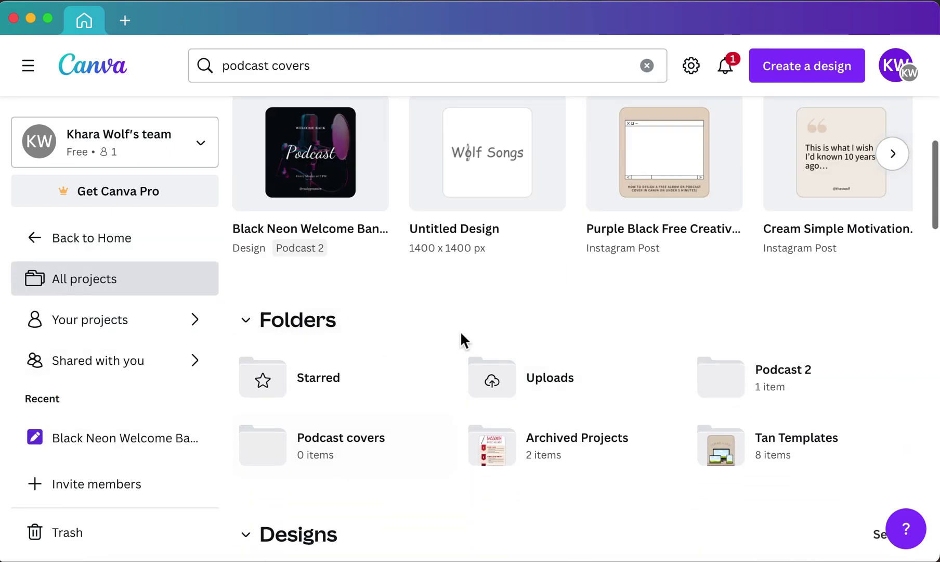
pyautogui.click(781, 392)
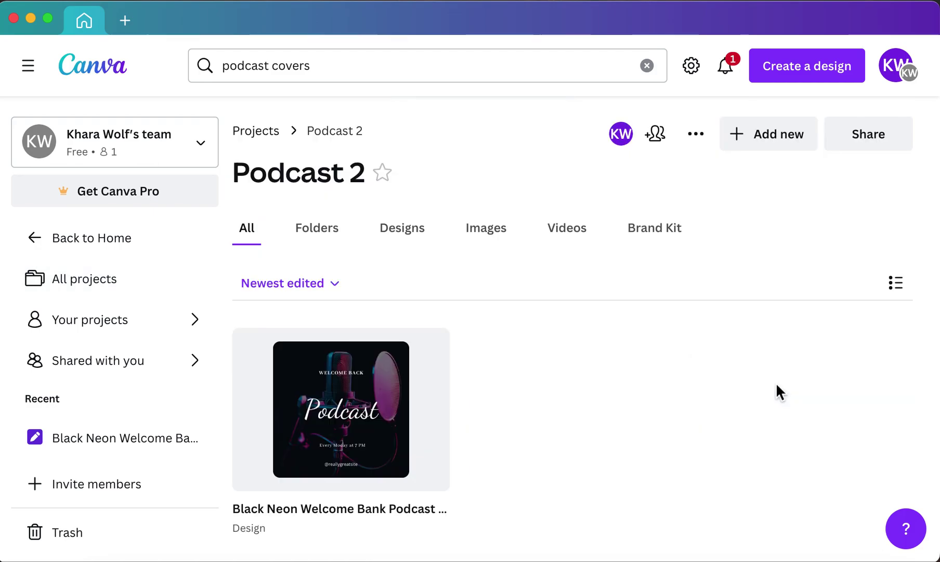
pyautogui.moveTo(439, 353)
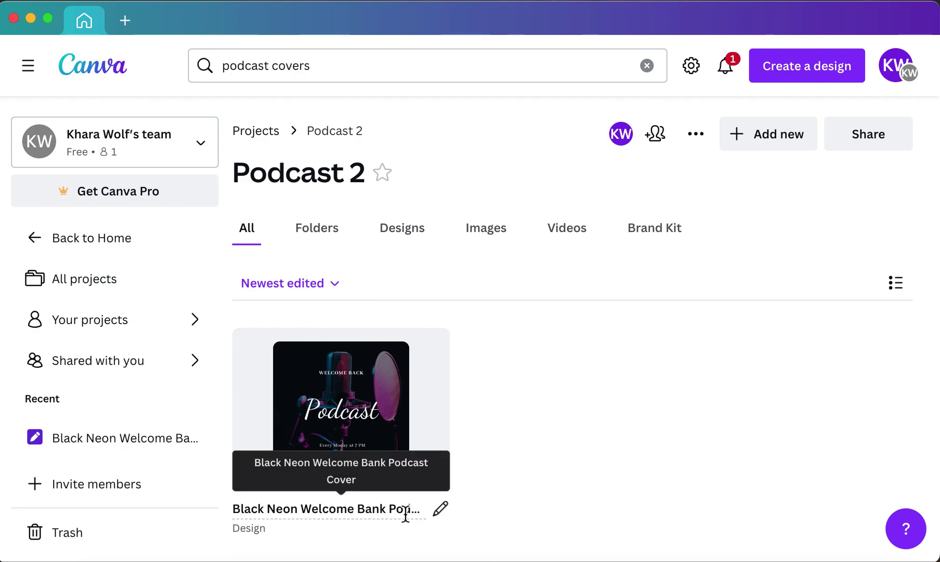
# Rename the podcast cover design to 'my first cover'.
pyautogui.click(442, 512)
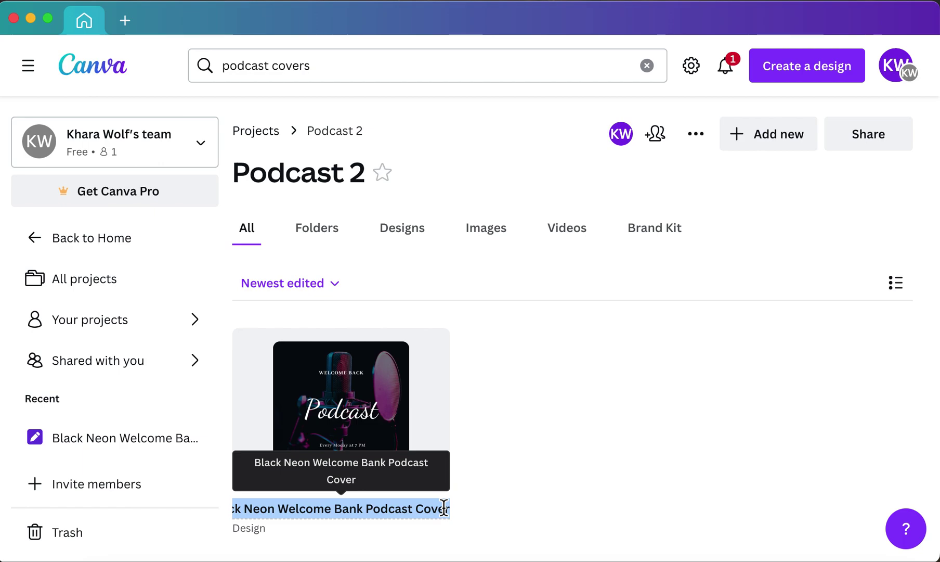
pyautogui.write('my first cover')
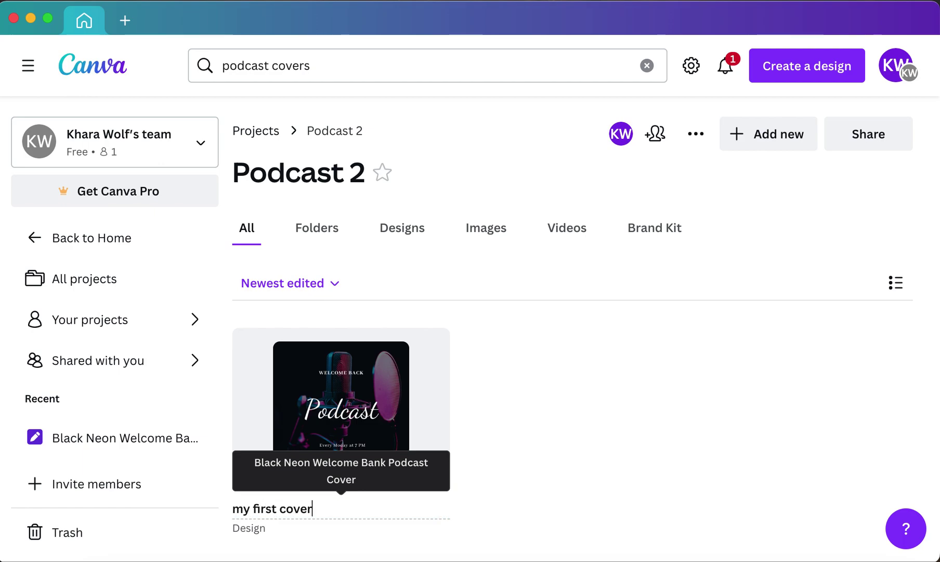
pyautogui.press('Return')
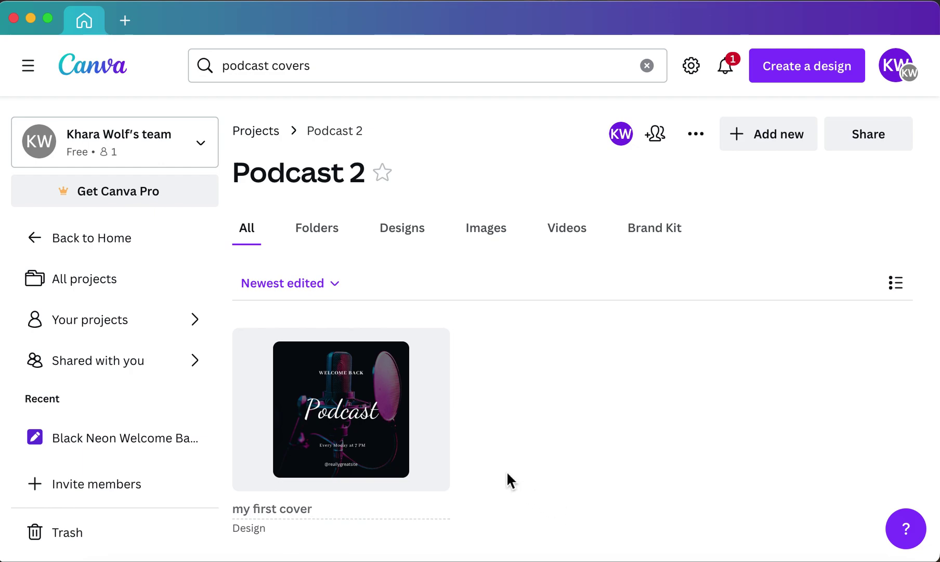
# Go to the All projects overview.
pyautogui.moveTo(350, 417)
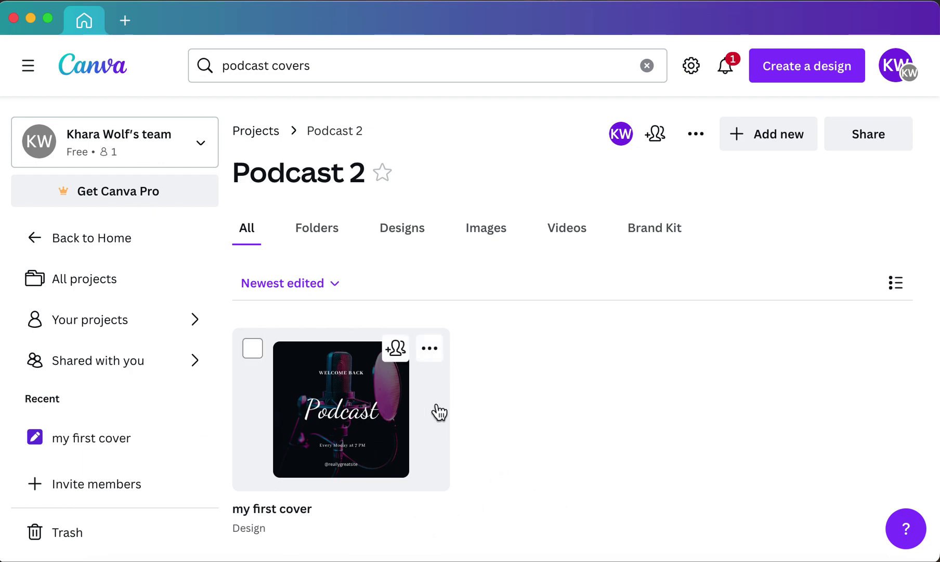
pyautogui.scroll(-3, 503, 427)
pyautogui.scroll(3, 503, 426)
pyautogui.moveTo(326, 382)
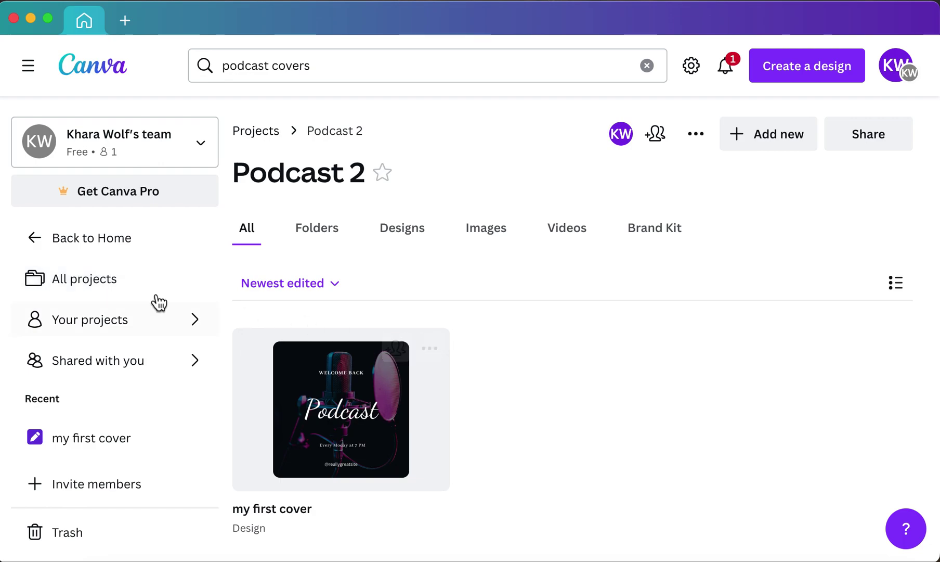
pyautogui.click(127, 286)
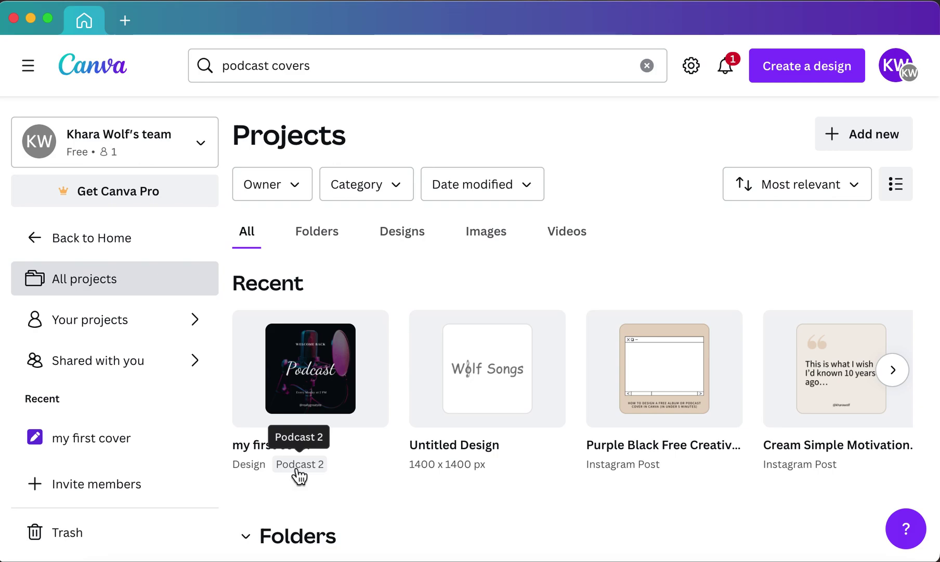
# Open the design's Podcast 2 folder tag, then return Home and scroll to Recent designs.
pyautogui.click(299, 465)
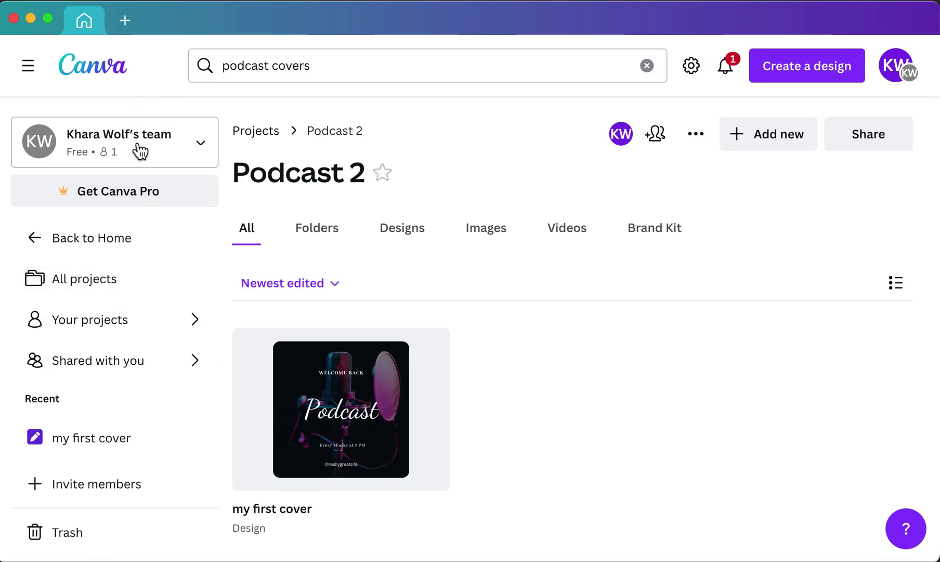
pyautogui.click(78, 239)
pyautogui.scroll(-5, 401, 403)
pyautogui.moveTo(395, 403)
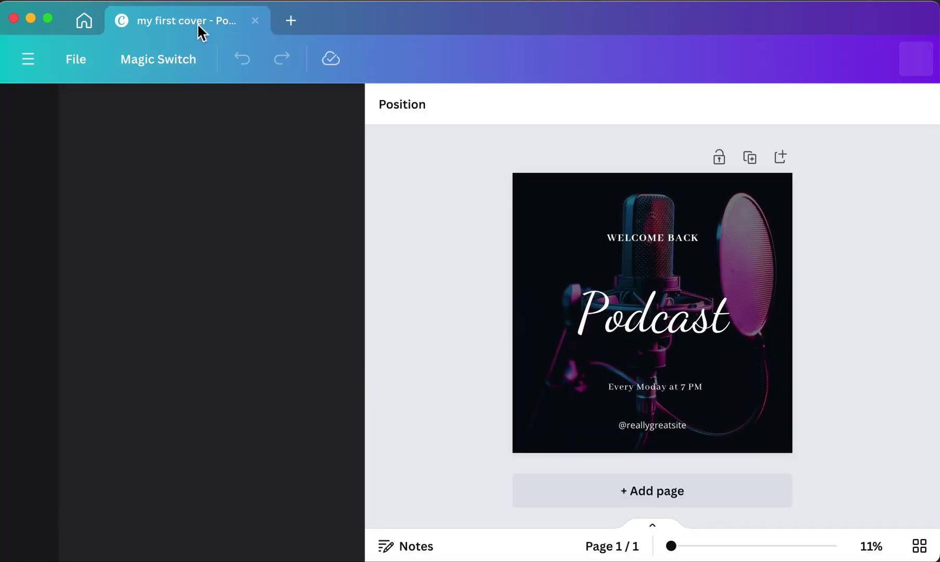
pyautogui.click(85, 23)
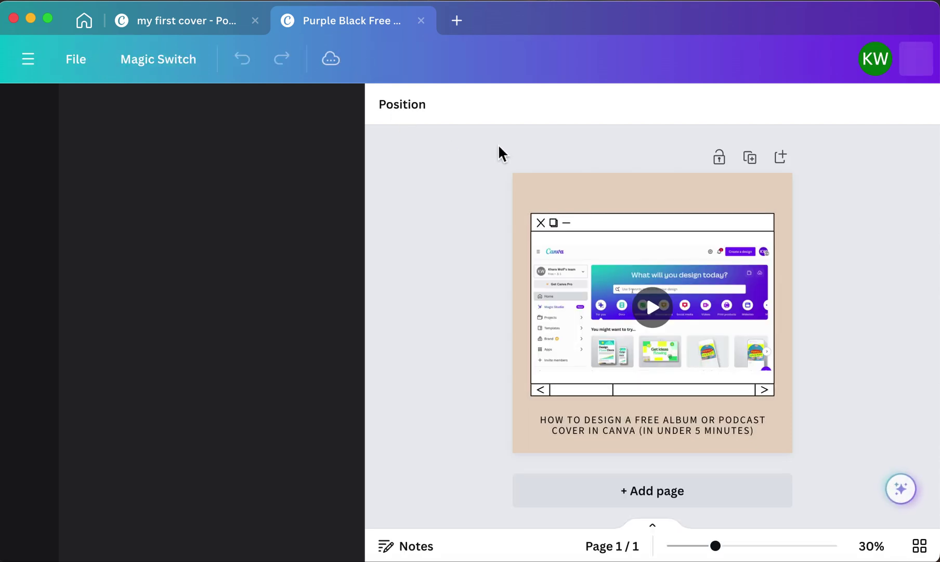
pyautogui.click(89, 22)
pyautogui.click(387, 19)
pyautogui.click(422, 20)
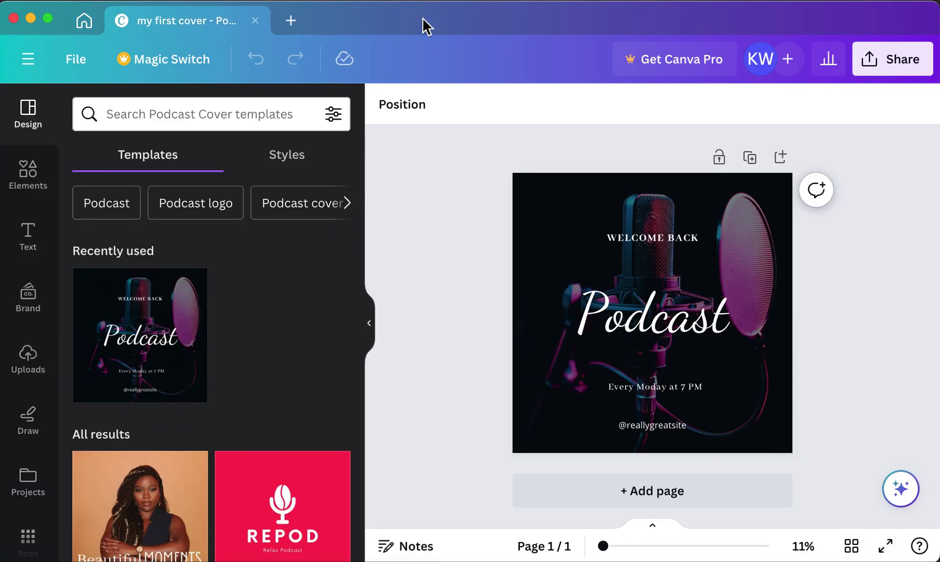
pyautogui.click(255, 21)
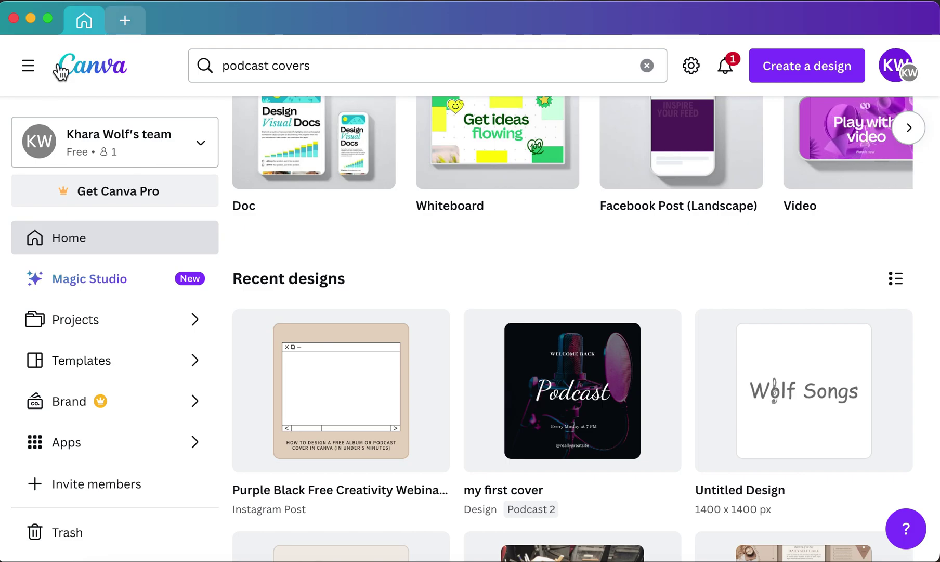
# Make a copy of the Purple Black design and reopen its actions menu.
pyautogui.scroll(-6, 399, 332)
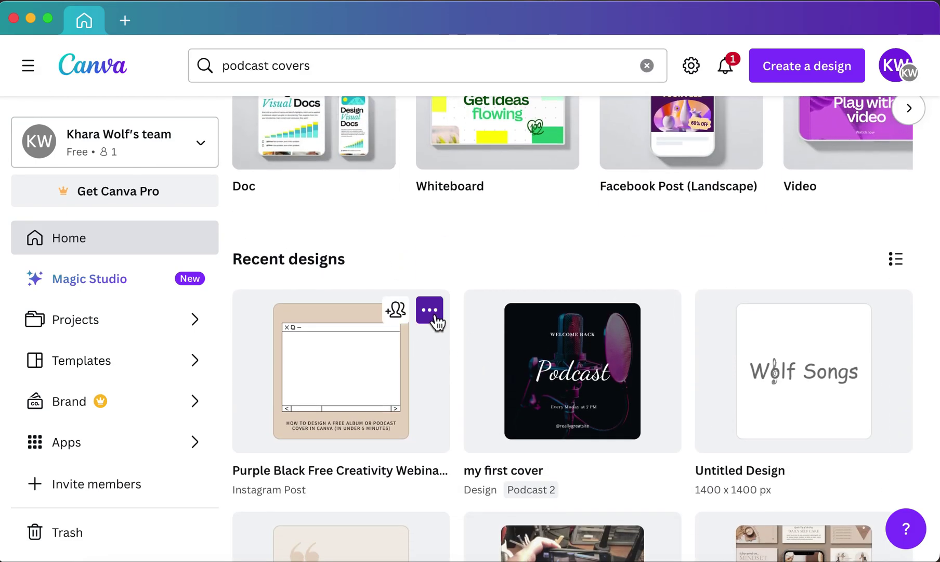
pyautogui.click(435, 317)
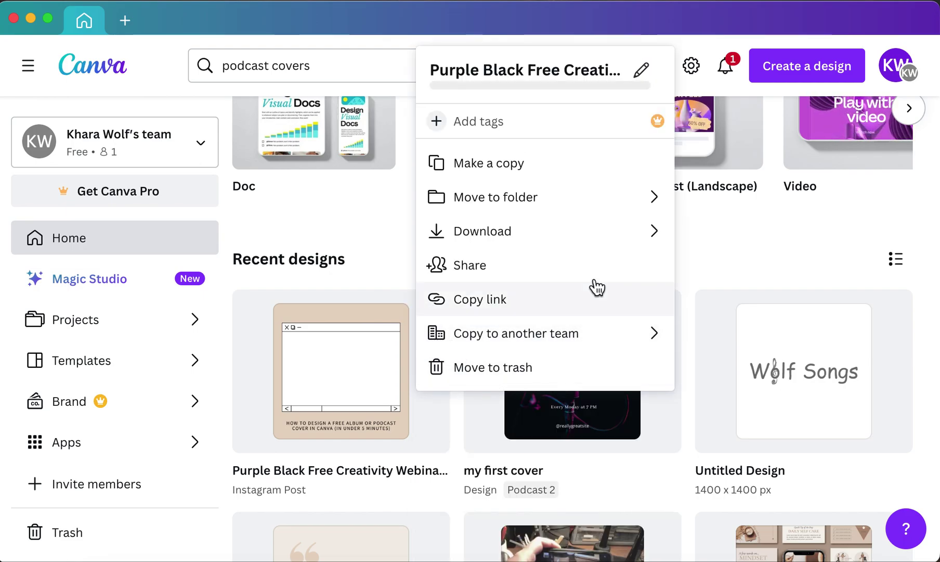
pyautogui.click(558, 195)
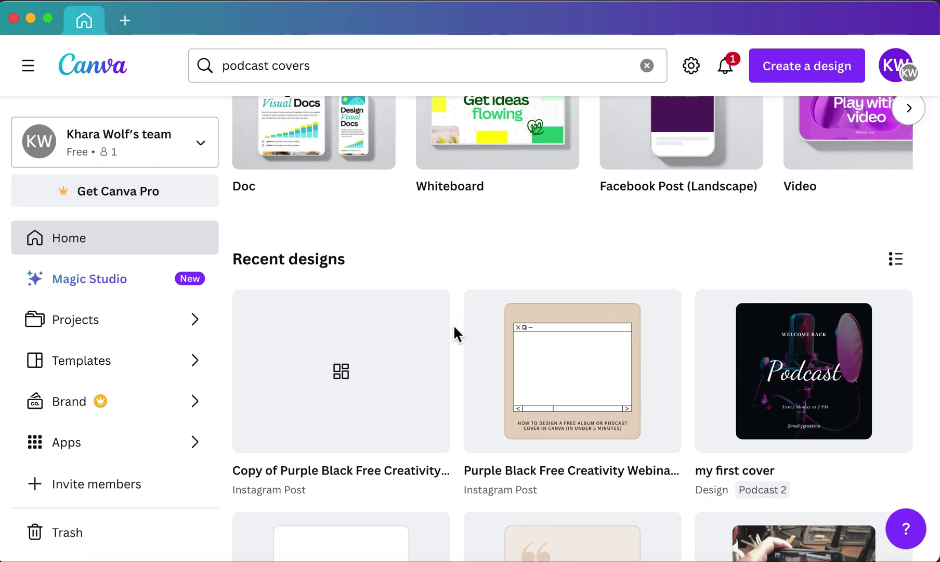
pyautogui.click(662, 311)
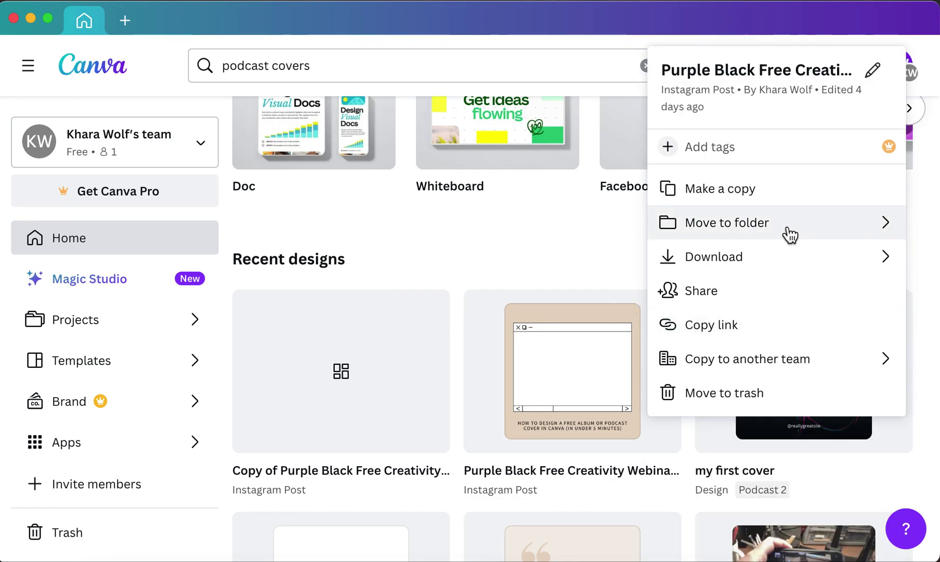